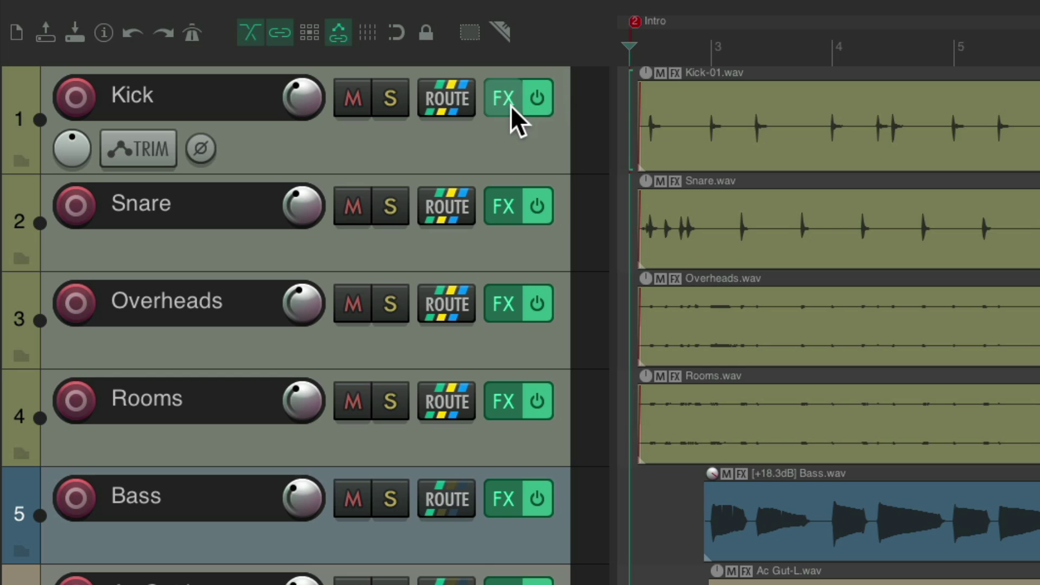
- Open the Kick track's ReaComp compressor, then close it
right_click(509, 106)
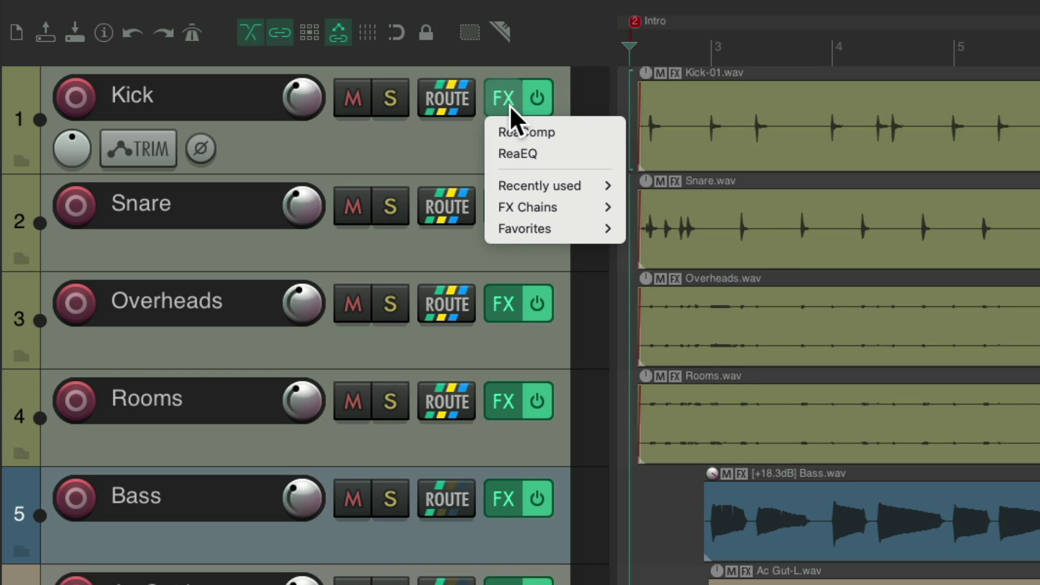
click(495, 138)
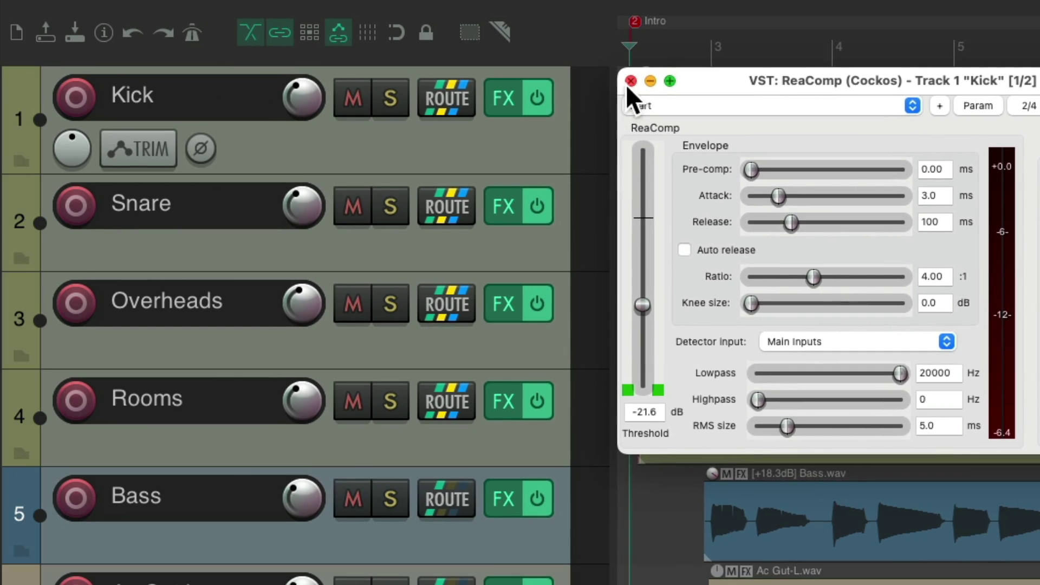
click(244, 69)
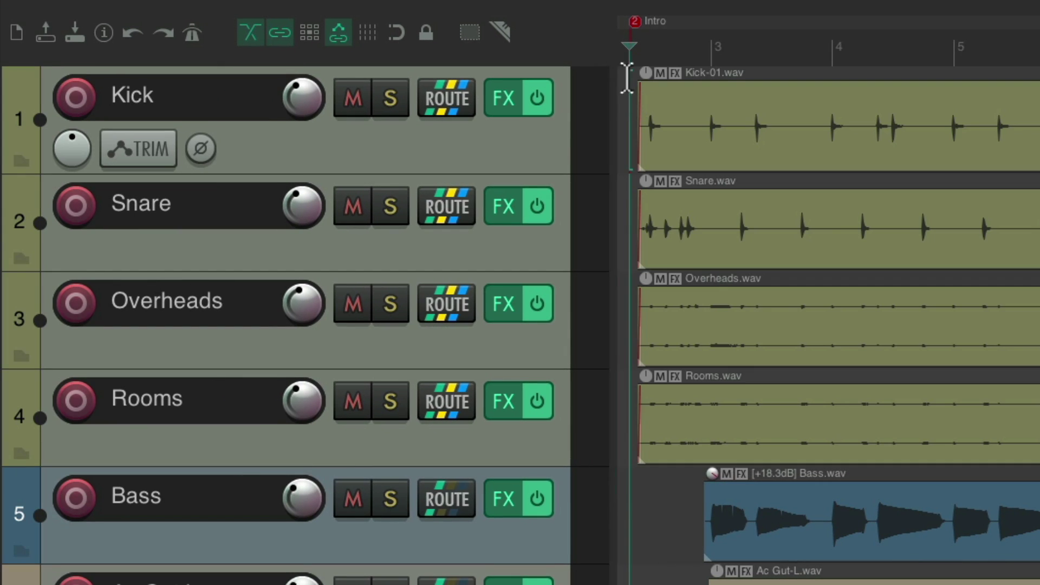
- Watch the Snare ReaComp (−20.6 dB threshold, 4:1 ratio) during a playback pass, then hide it
right_click(495, 194)
click(501, 236)
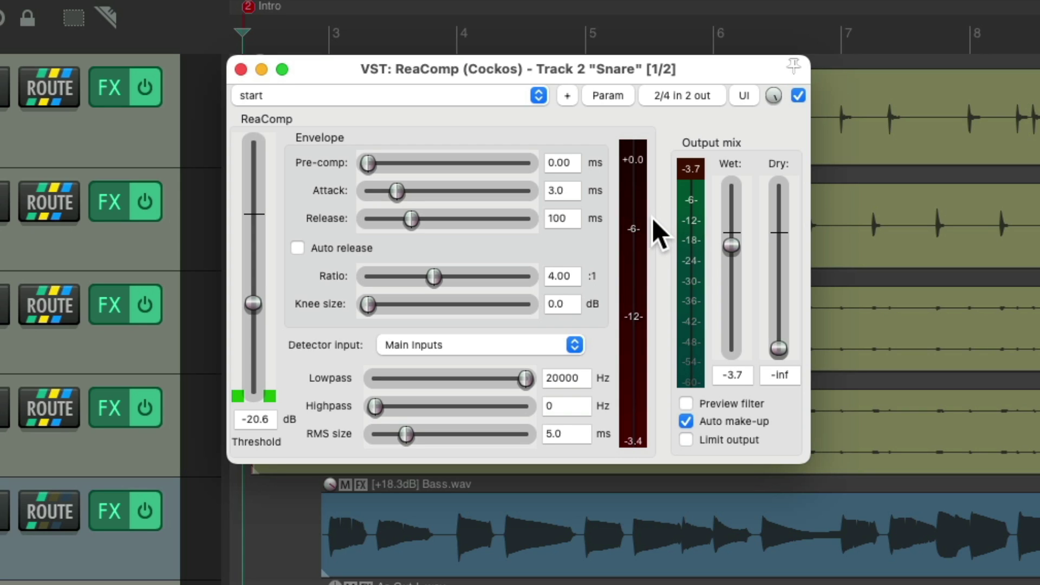
key(space)
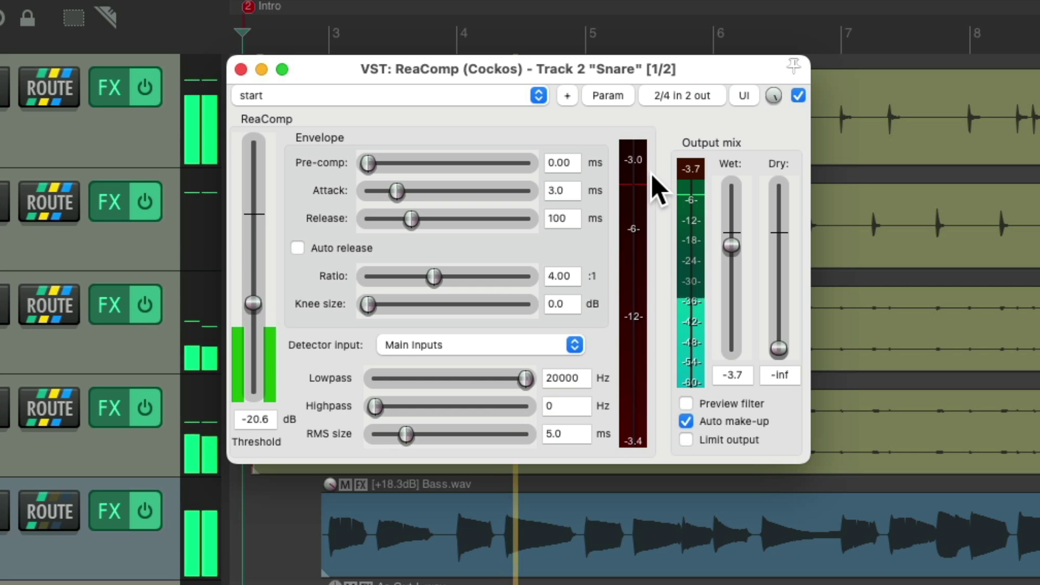
key(space)
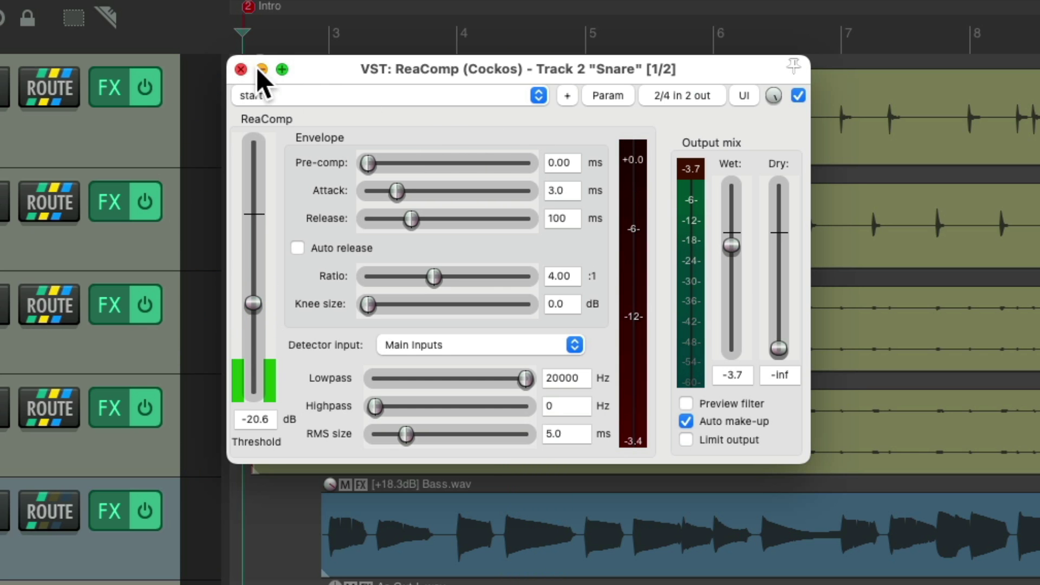
click(261, 70)
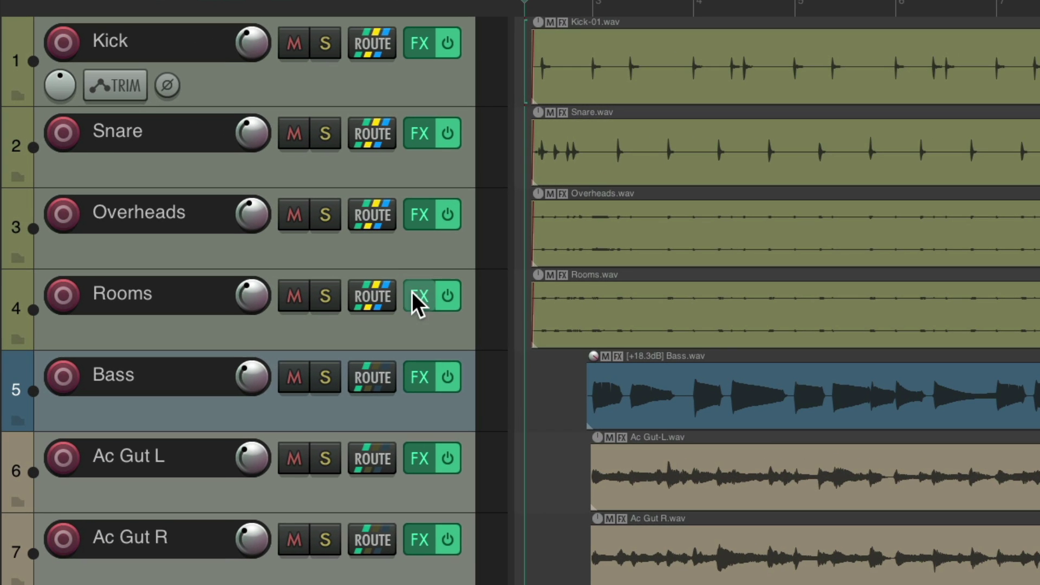
- Check the Rooms 1175 Compressor (−37.1 dB threshold, ratio 4) during a short playback, then close it
right_click(411, 292)
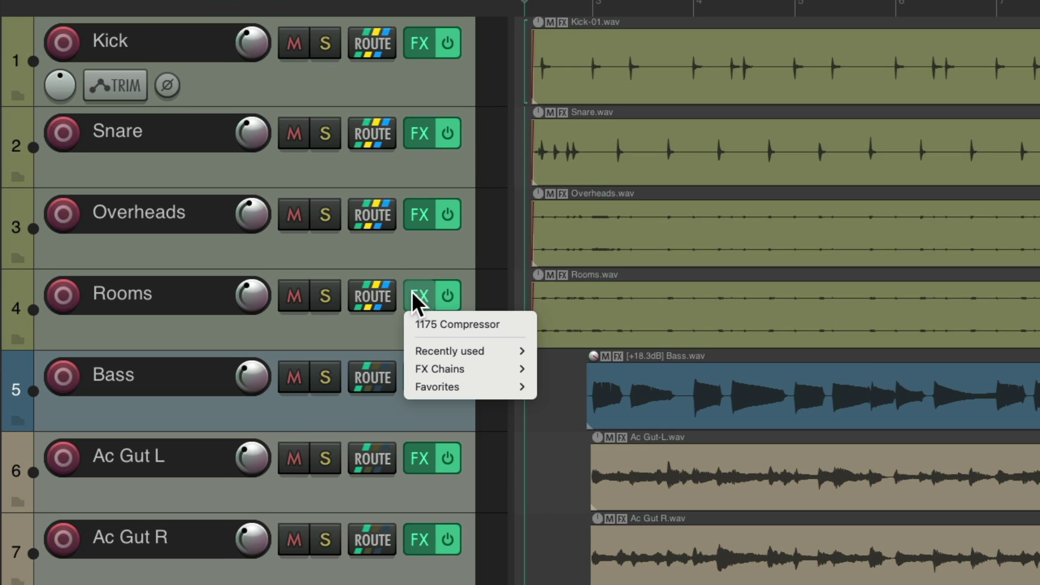
click(410, 324)
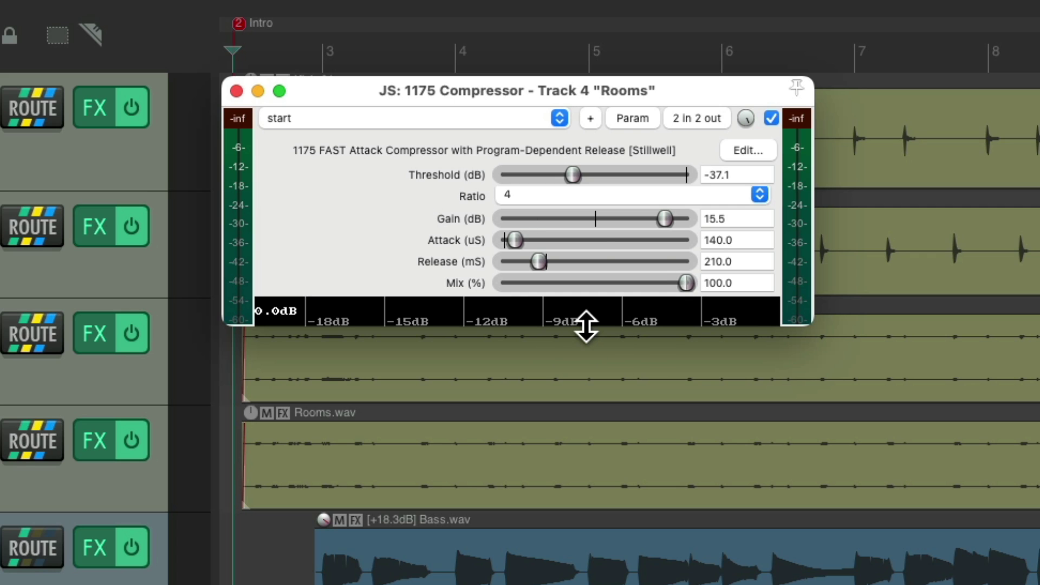
key(space)
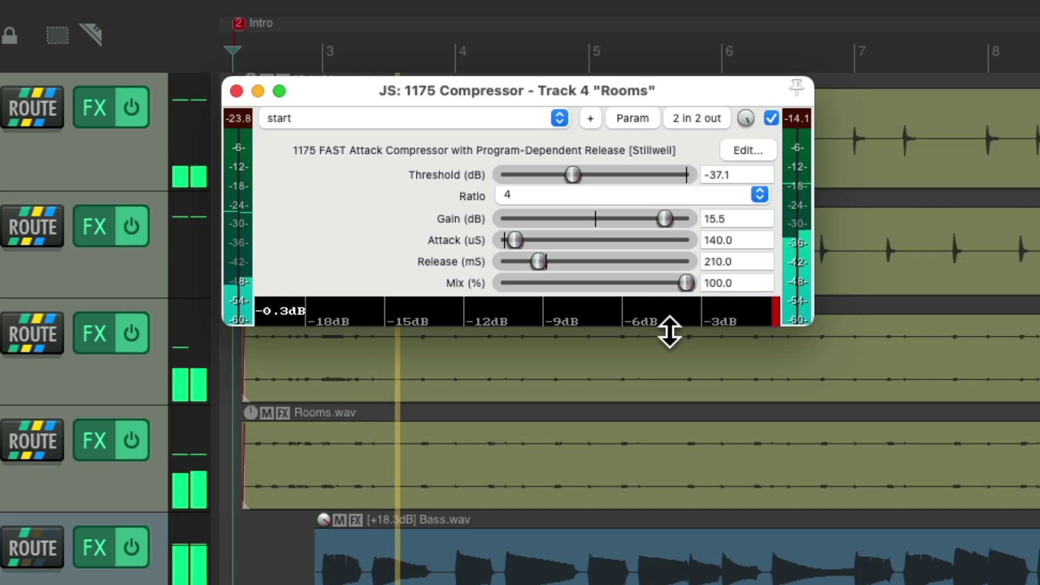
key(space)
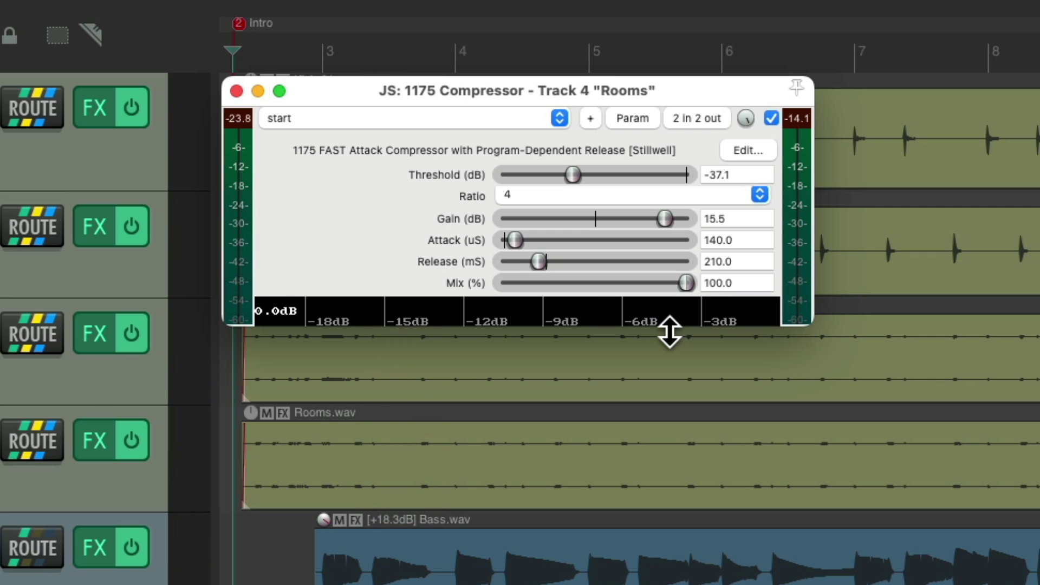
click(236, 90)
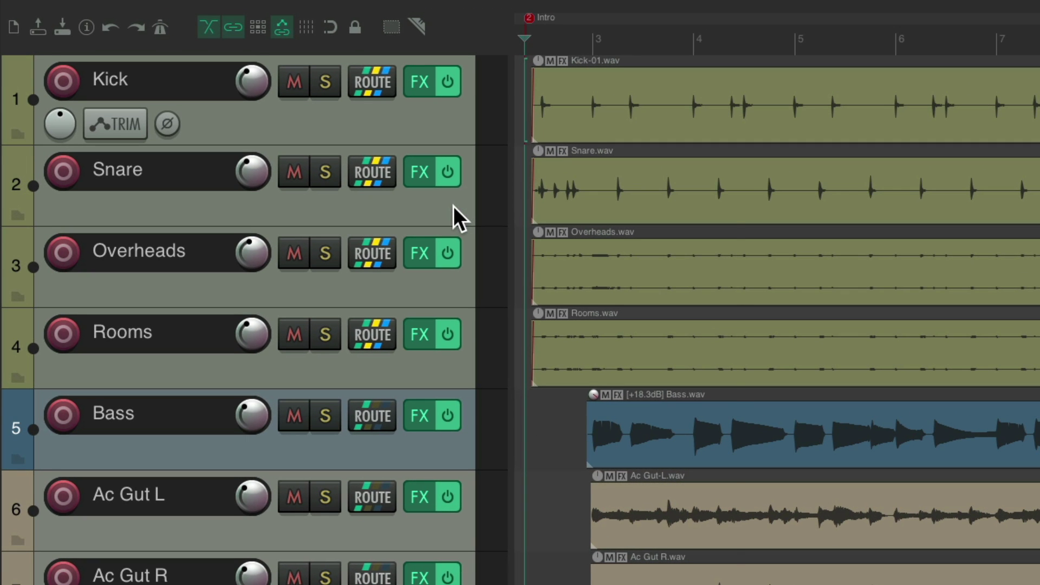
- In the Snare track menu, set Meters to 'Display gain reduction for plug-ins that support it'
right_click(454, 206)
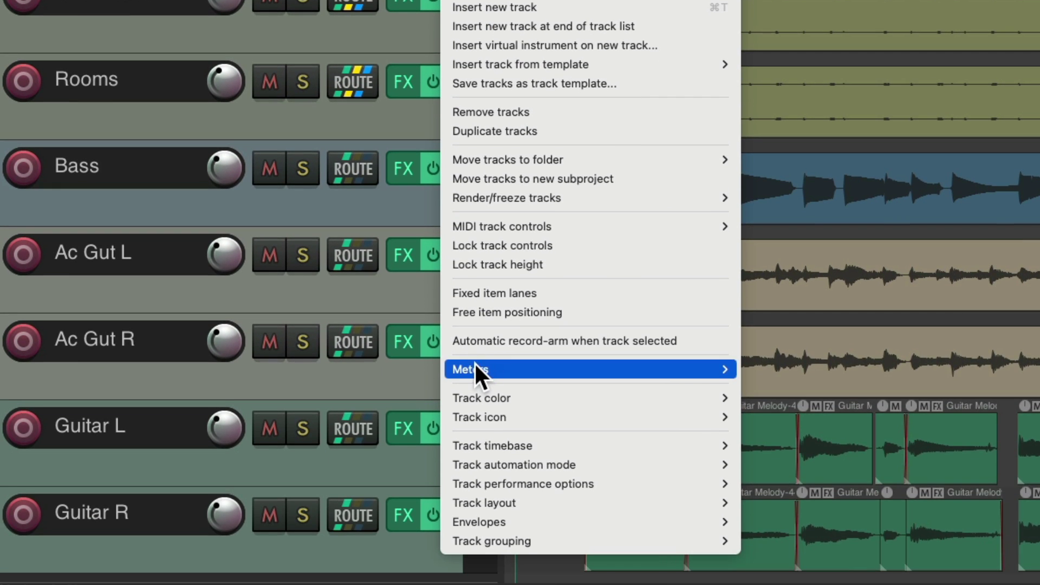
mouse_move(474, 363)
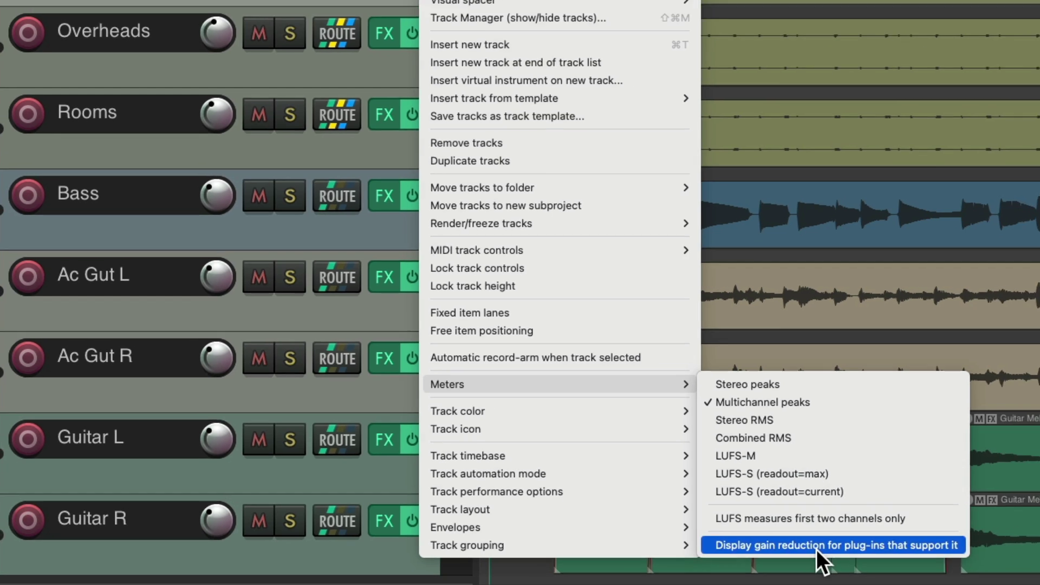
click(864, 544)
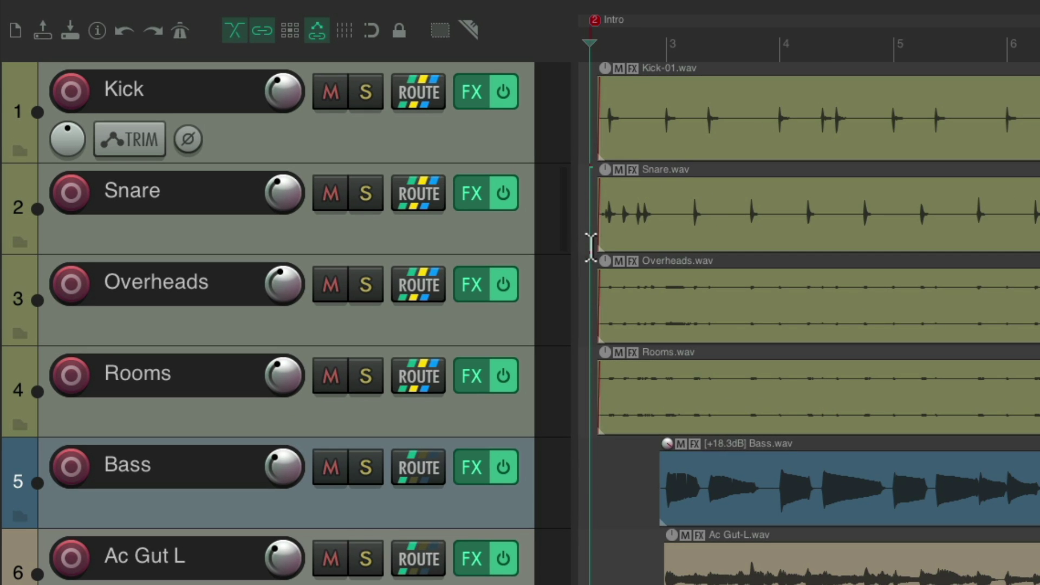
- Heighten the Snare track during playback to read its gain-reduction meter, then open the Mixer
key(space)
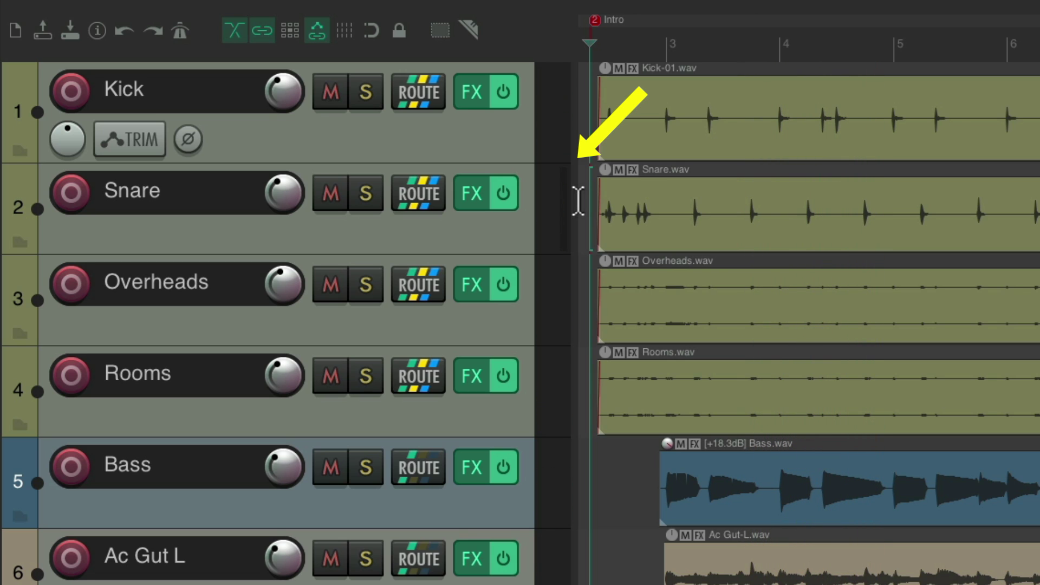
drag(520, 251, 538, 568)
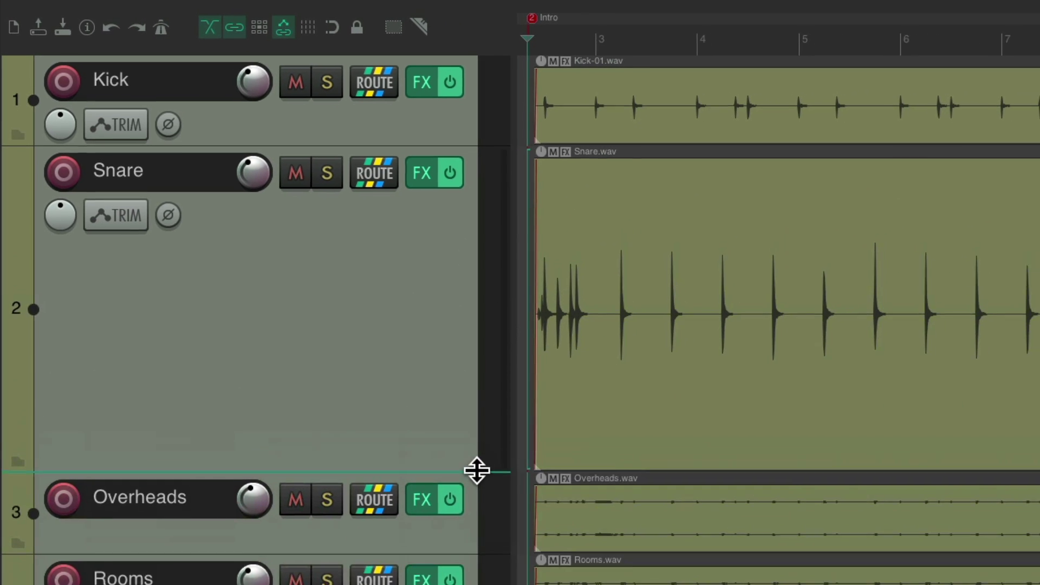
key(space)
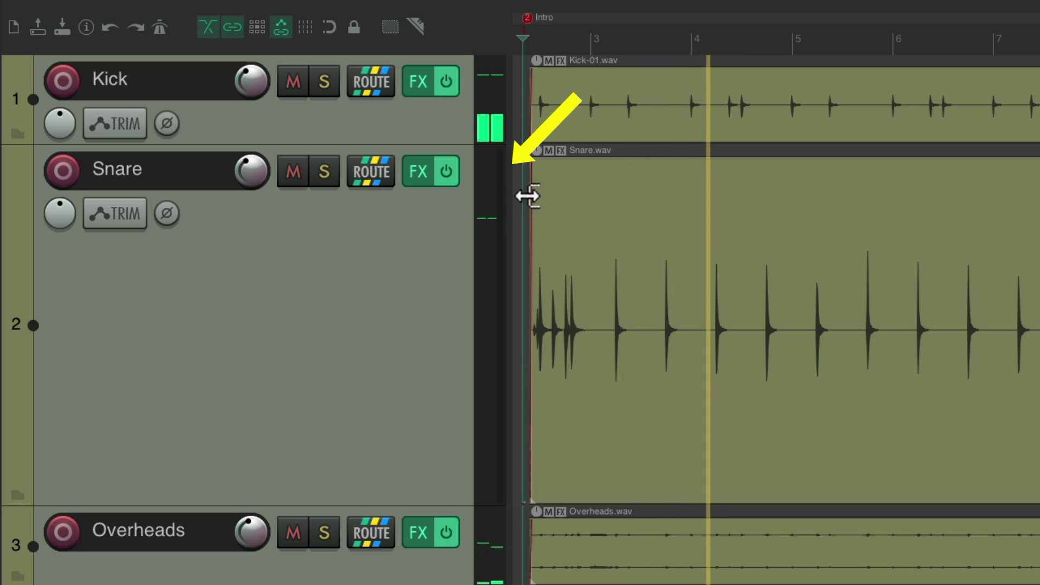
key(space)
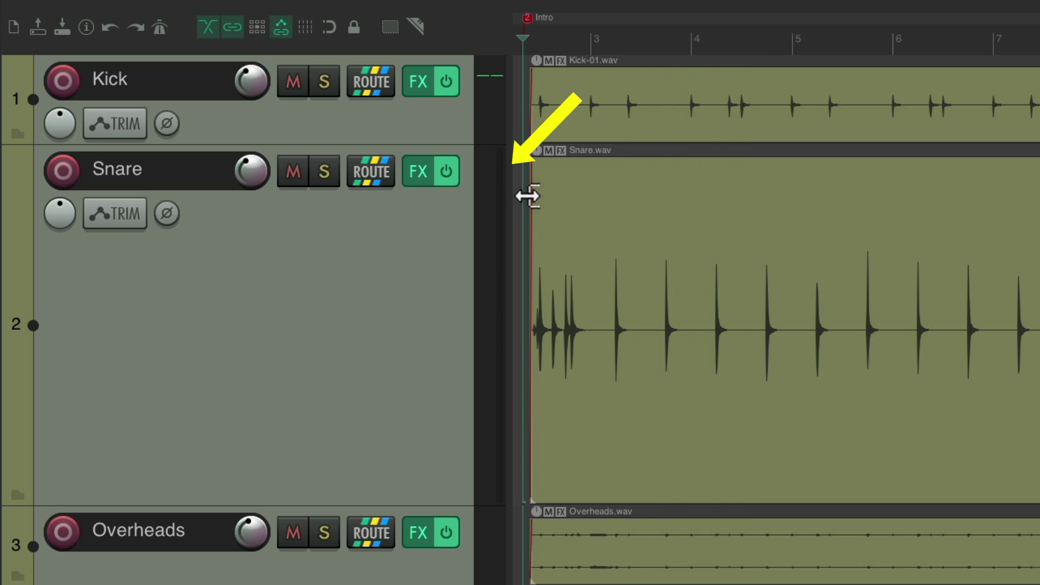
key(ctrl+m)
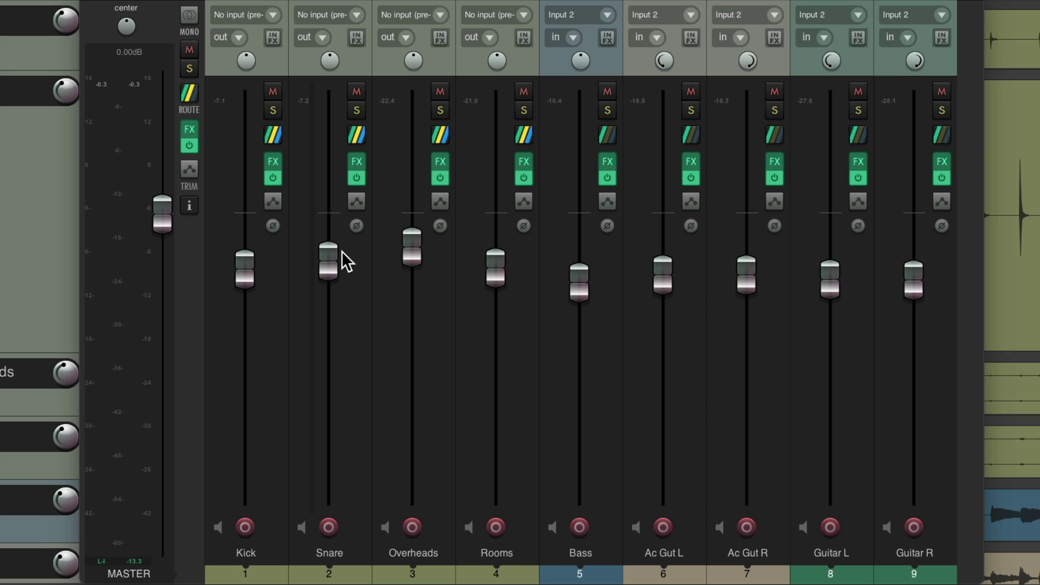
key(space)
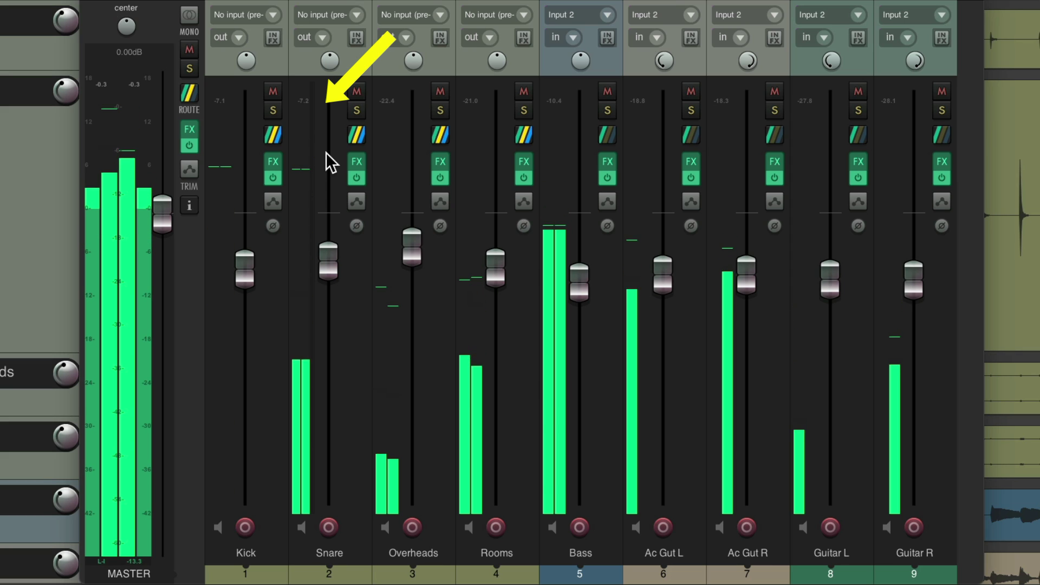
key(space)
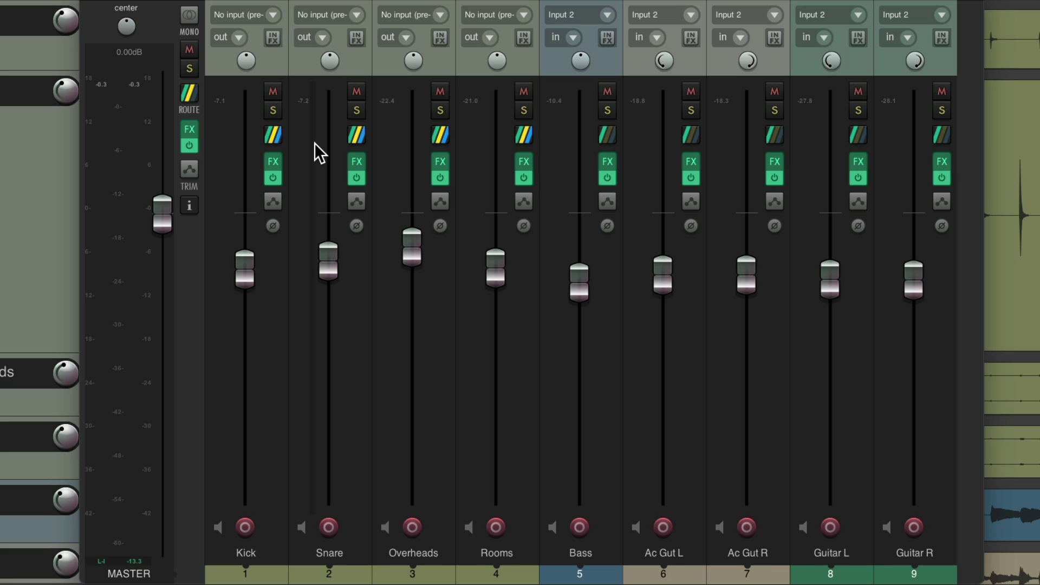
- During playback, select all tracks and run 'Track: Display gain reduction in track meters' from Actions
key(space)
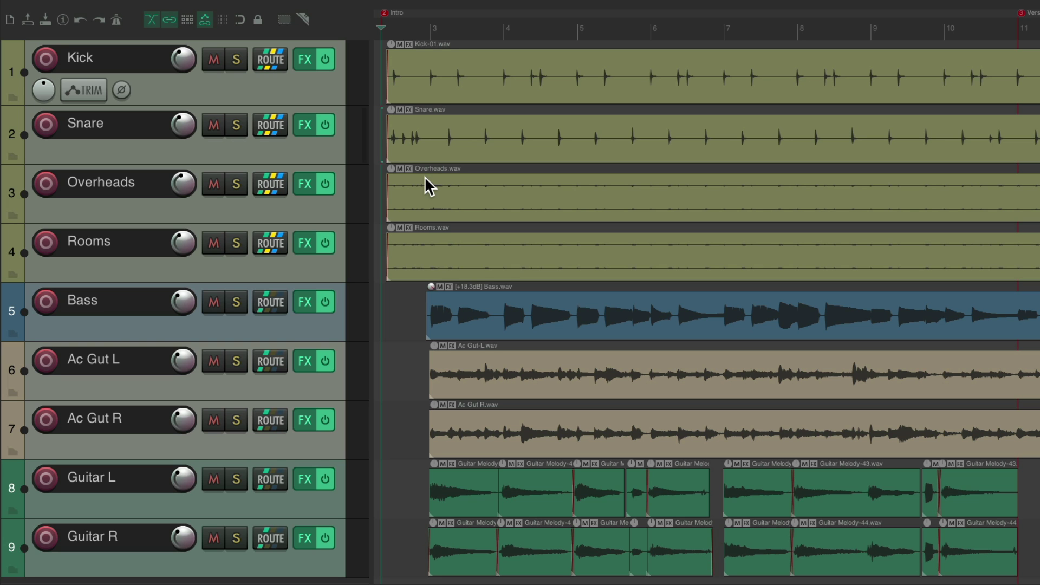
click(323, 86)
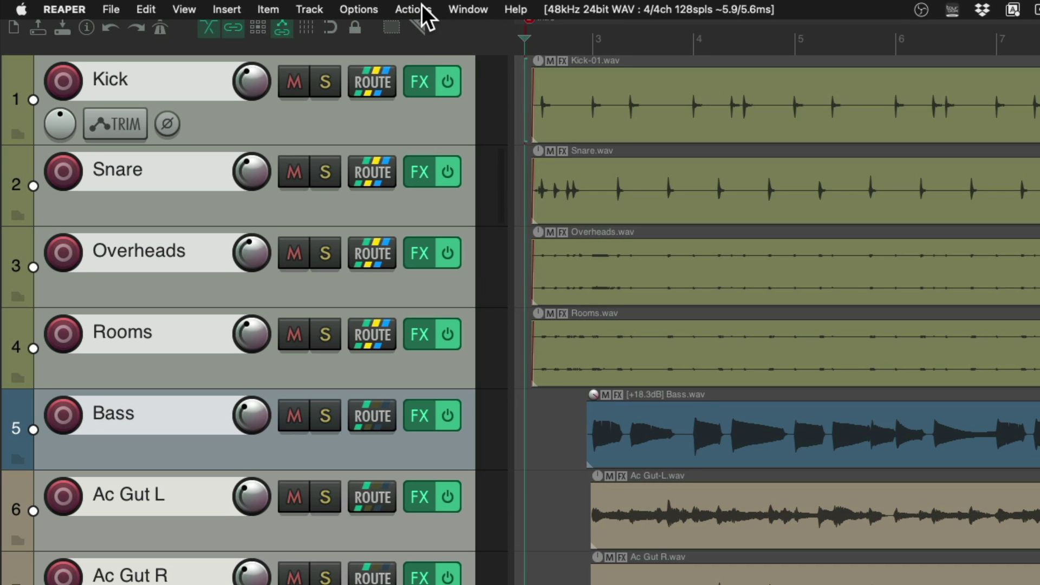
click(421, 4)
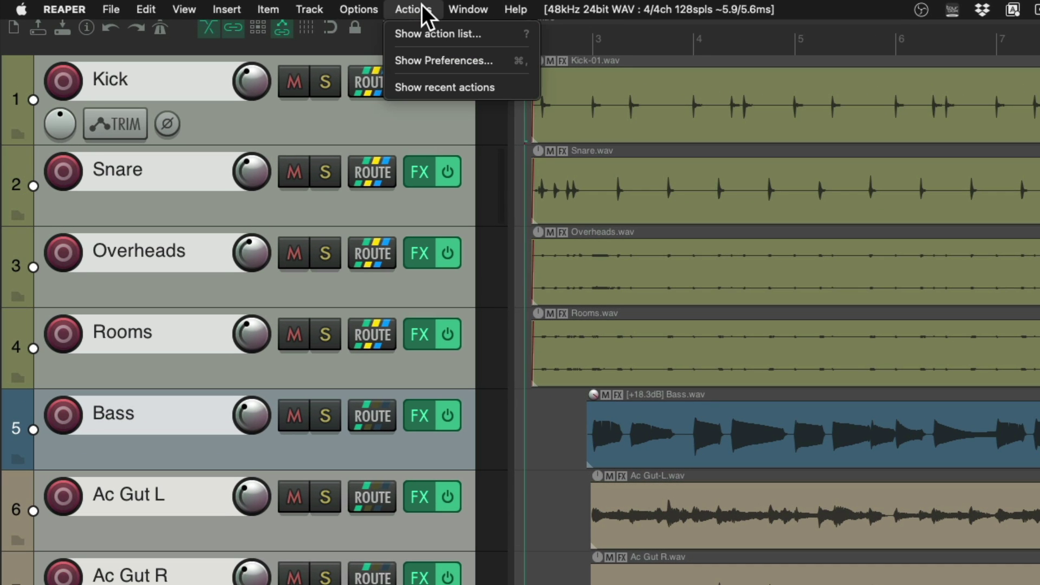
click(395, 32)
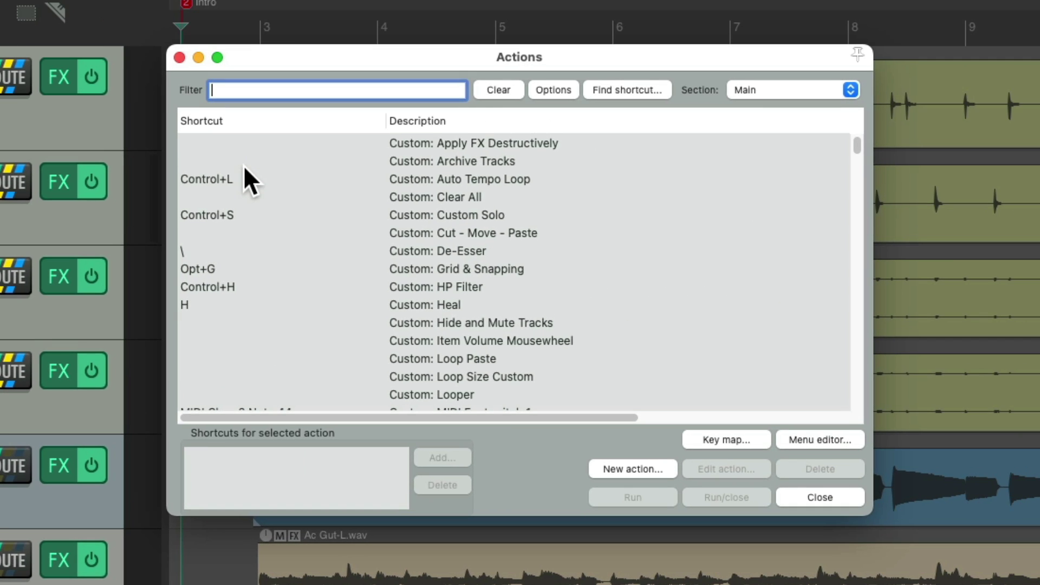
text(gain)
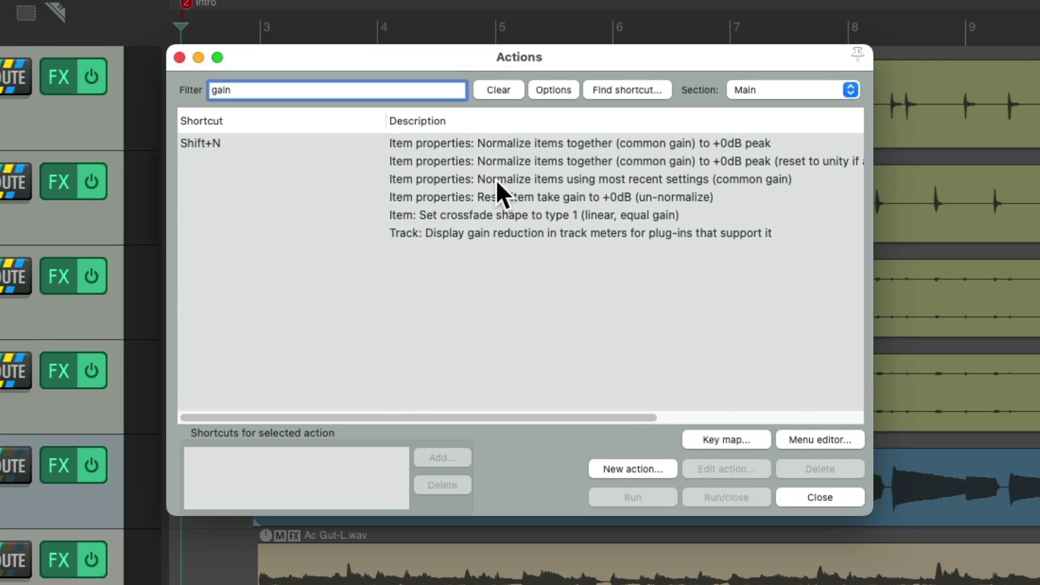
click(498, 233)
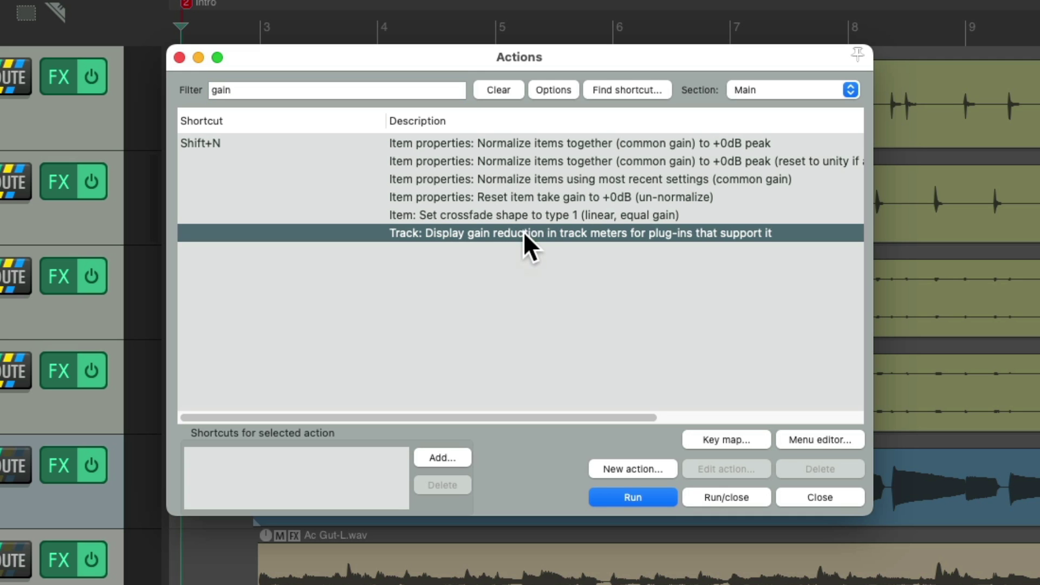
double_click(523, 234)
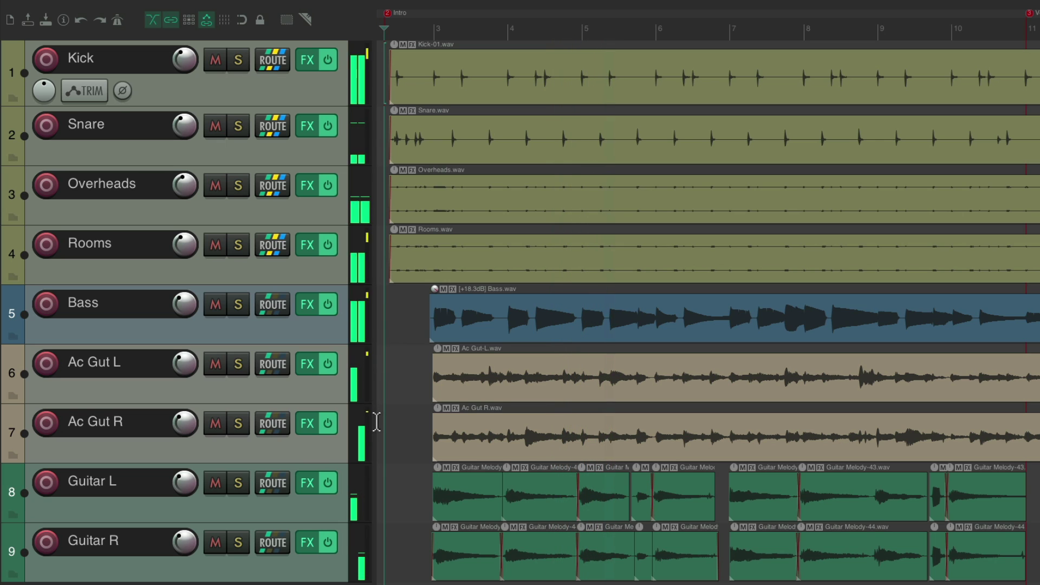
key(space)
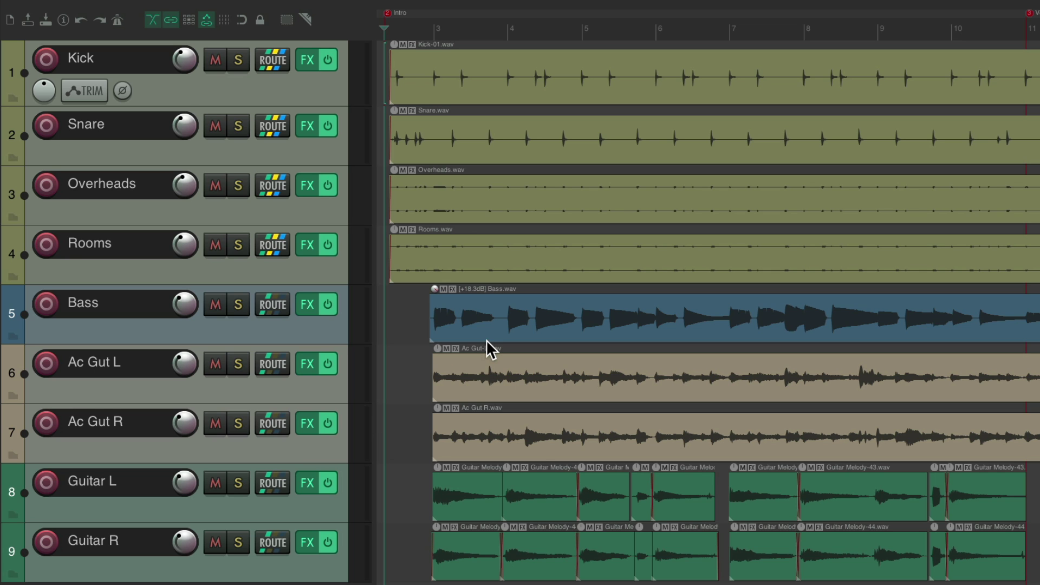
- Open the Mixer with Ctrl+M and play to see gain-reduction readings on the channels
key(ctrl+m)
key(space)
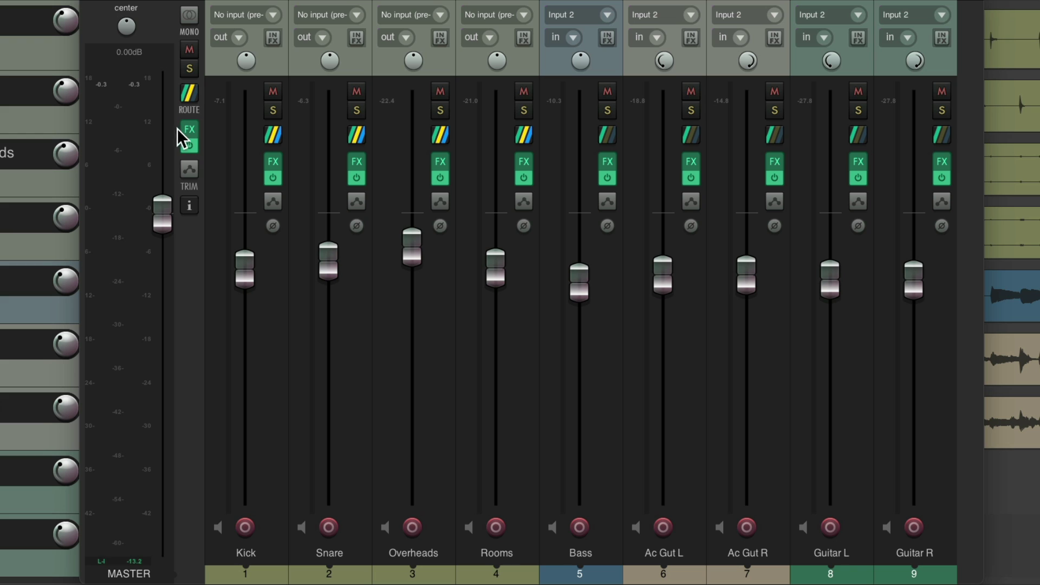
- Confirm the master meter's gain-reduction display setting, close its menu, and start playback
right_click(144, 114)
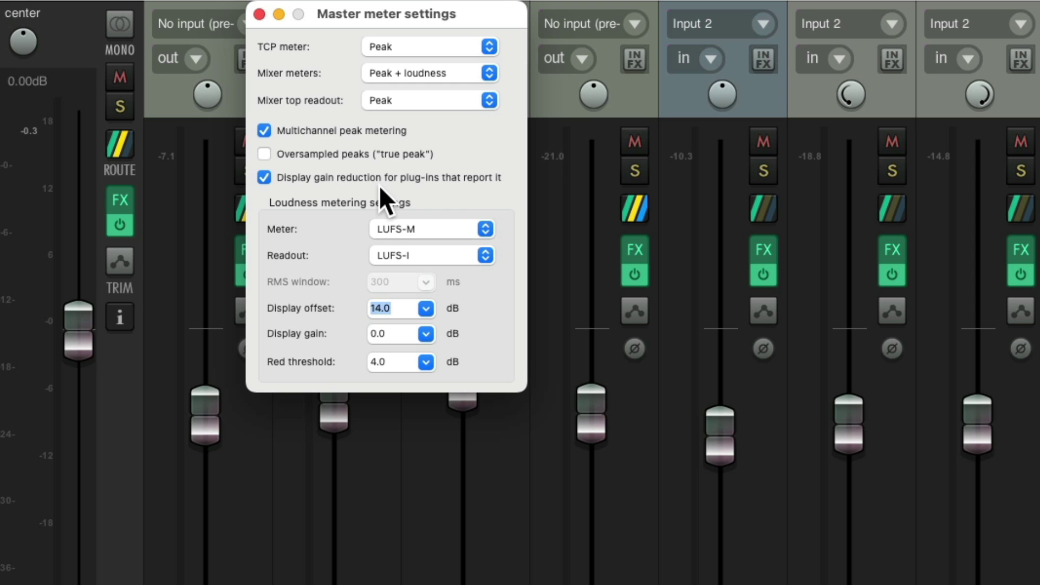
click(260, 14)
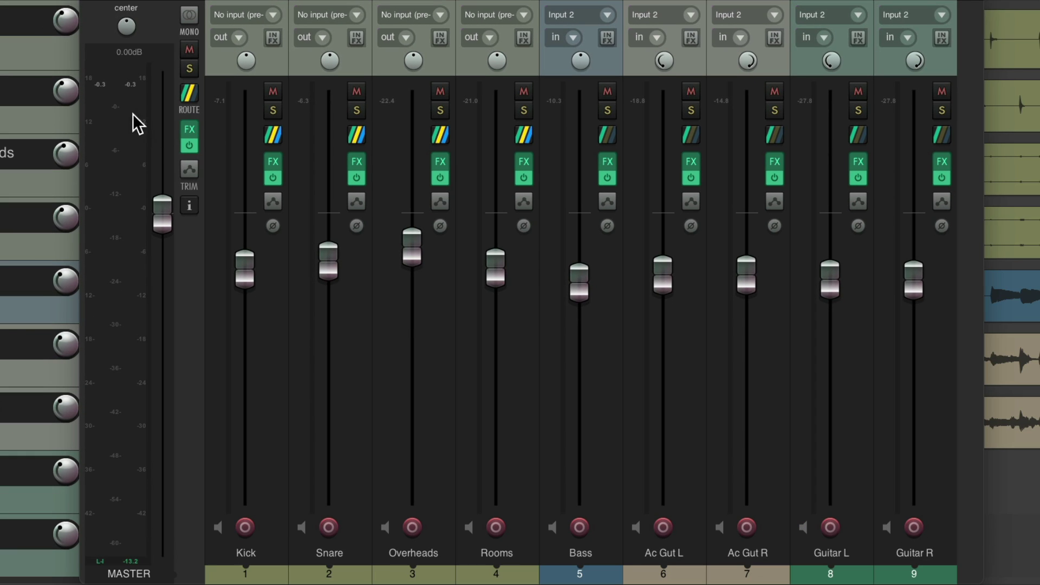
key(space)
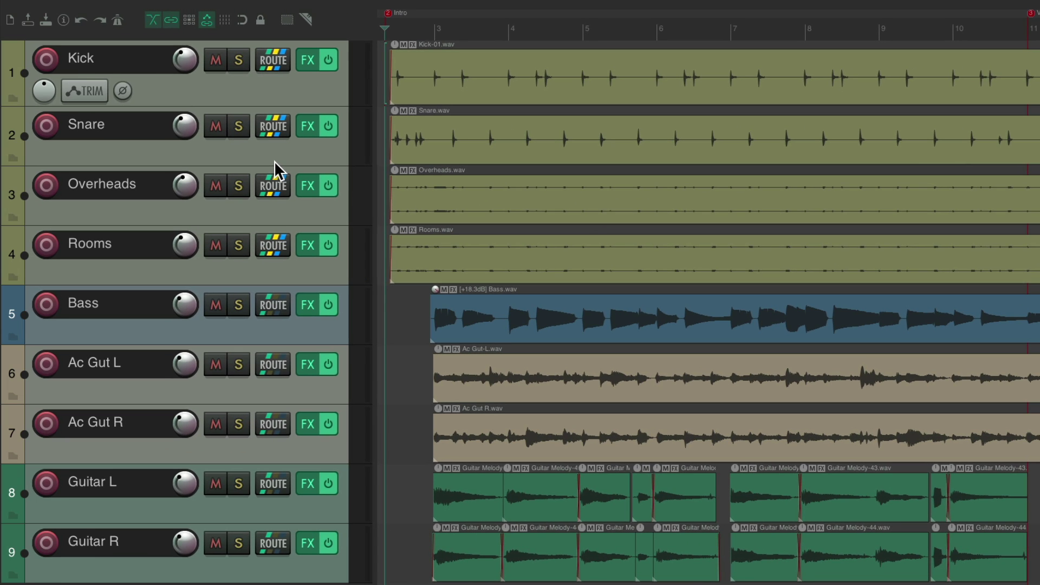
- Rerun 'Track: Display gain reduction in track meters' from the gain-filtered Actions list and start playback
click(397, 139)
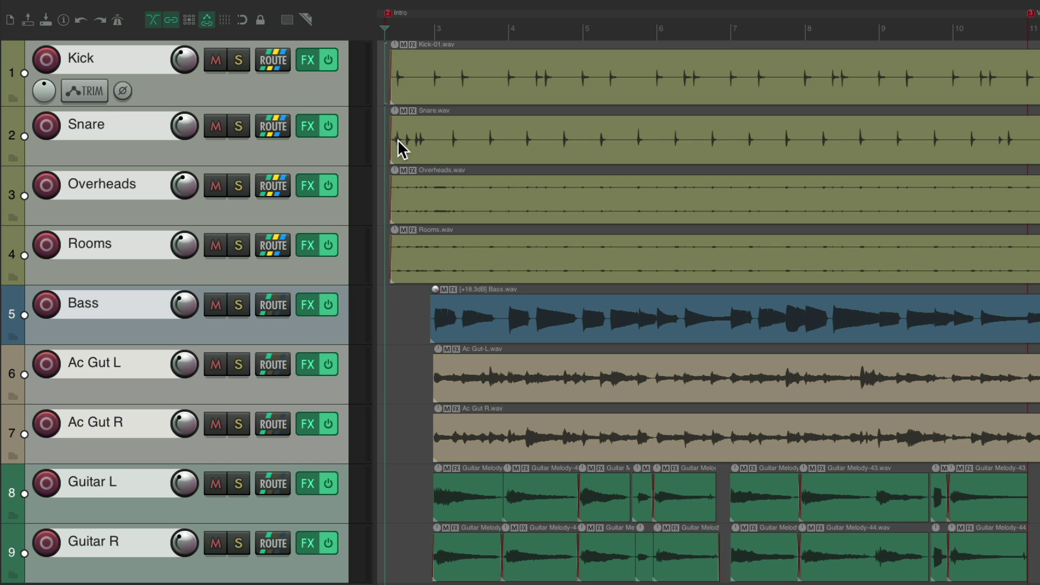
key(question)
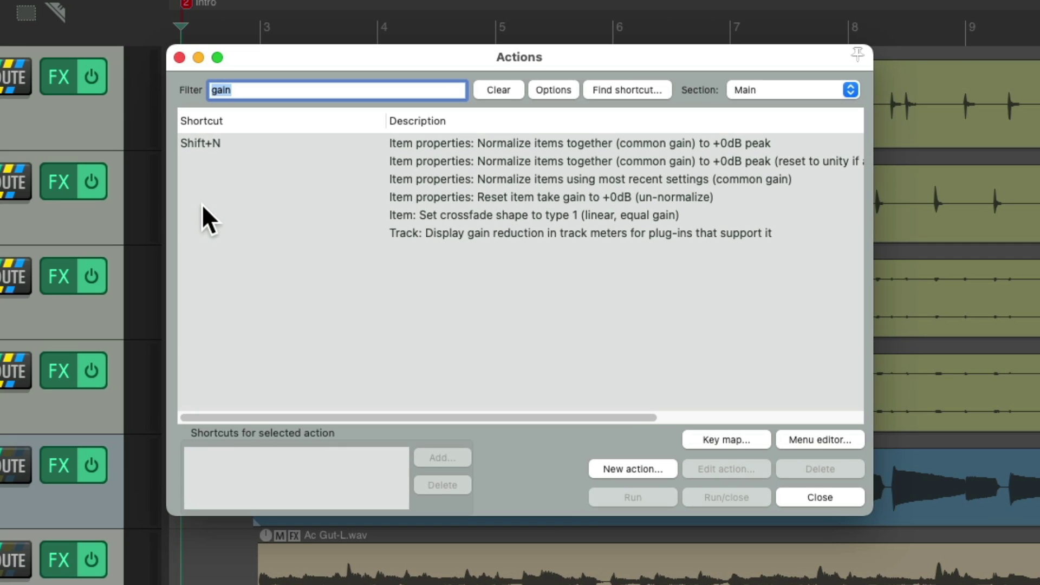
click(542, 234)
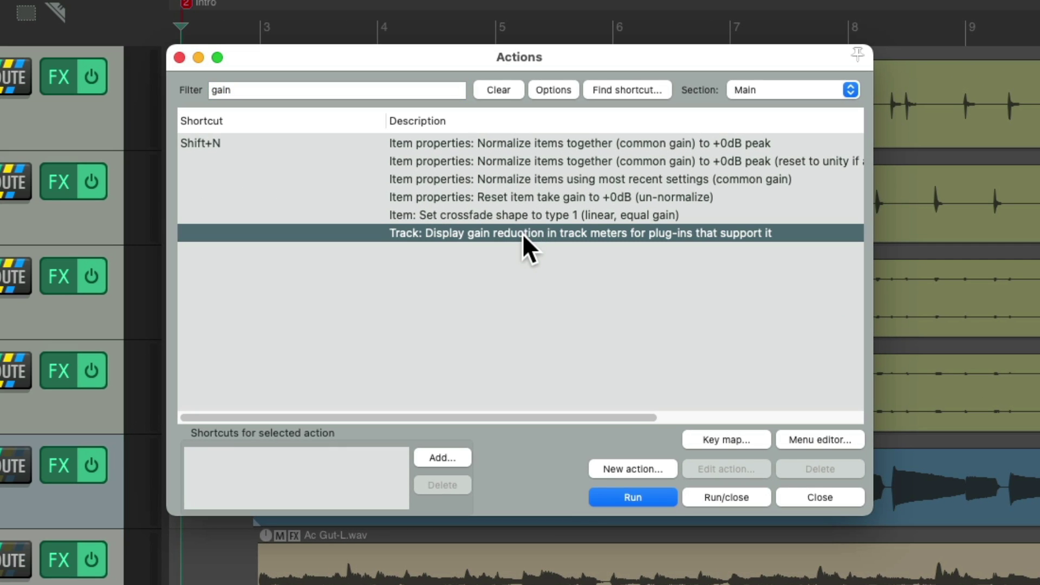
key(Escape)
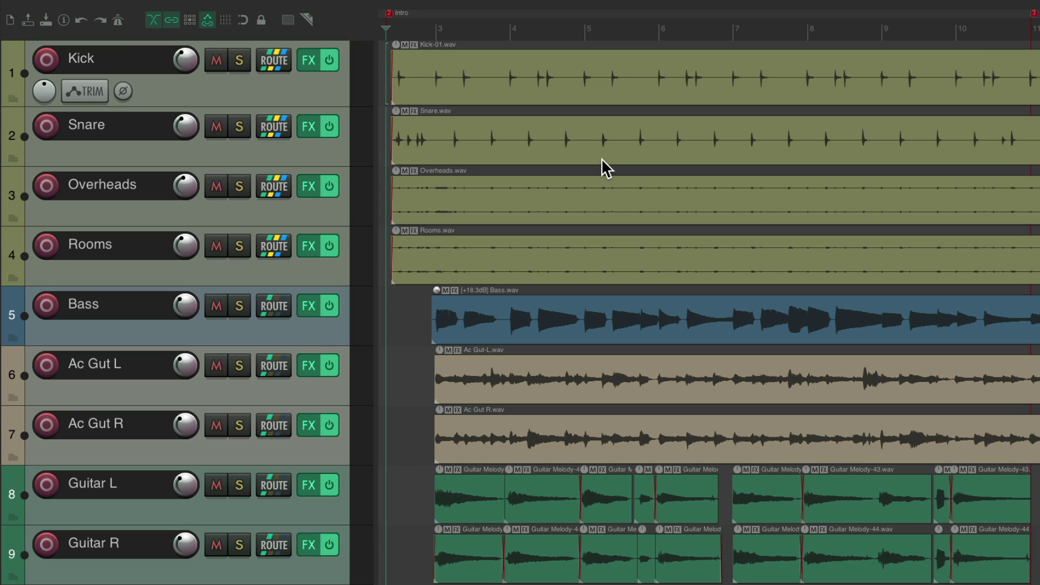
key(space)
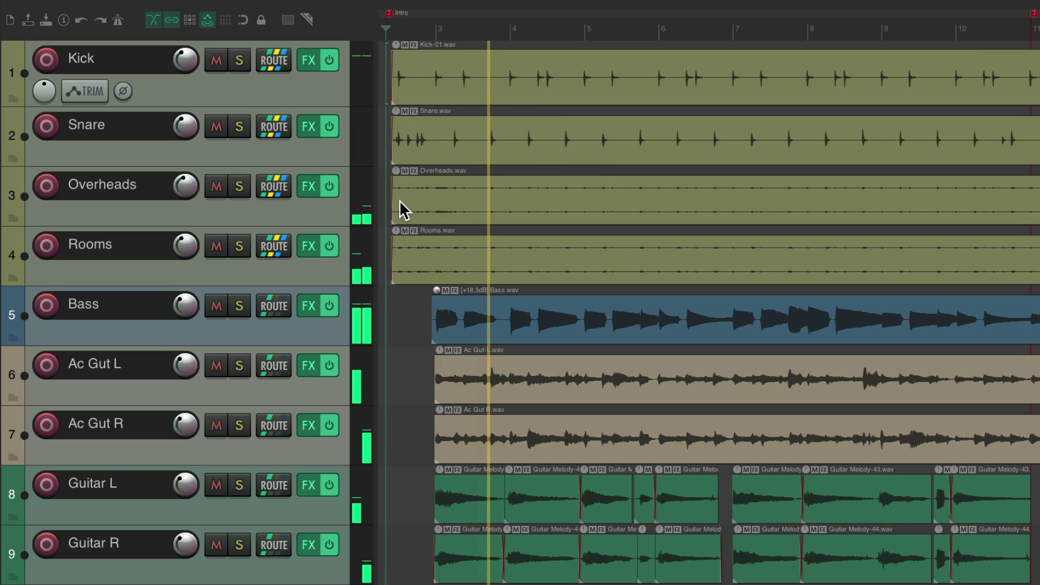
key(space)
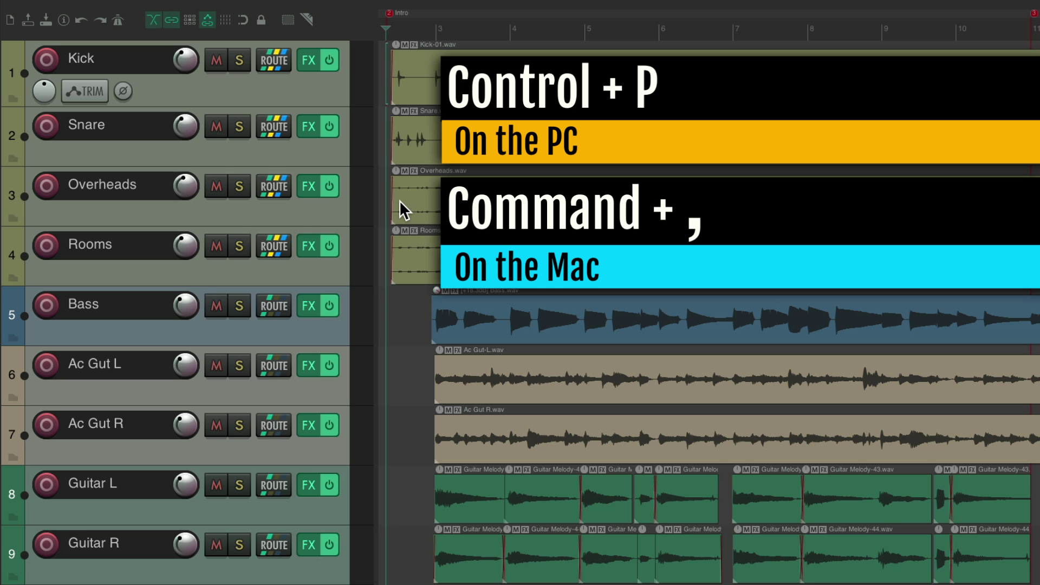
key(super+comma)
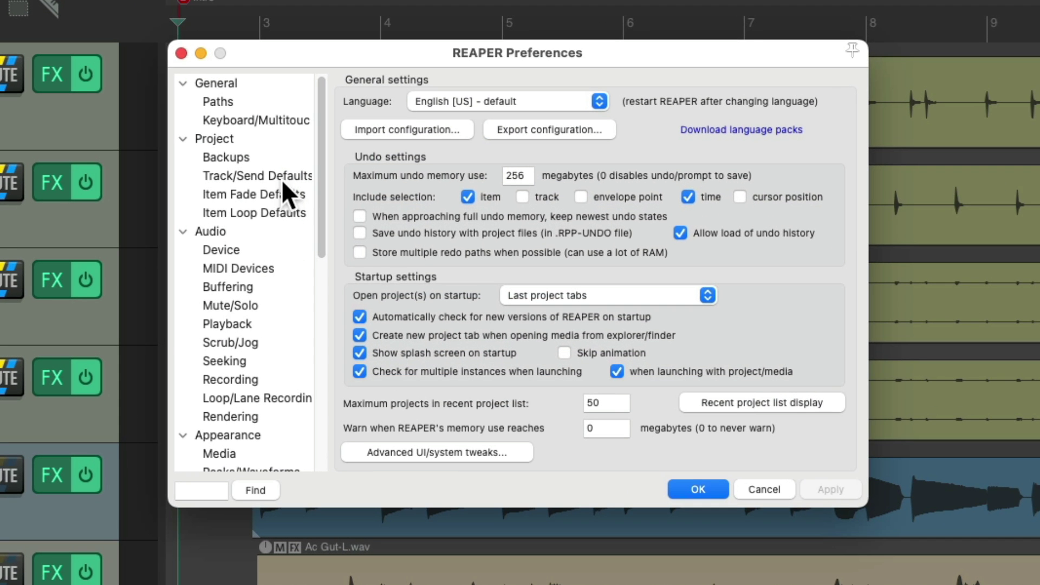
click(281, 176)
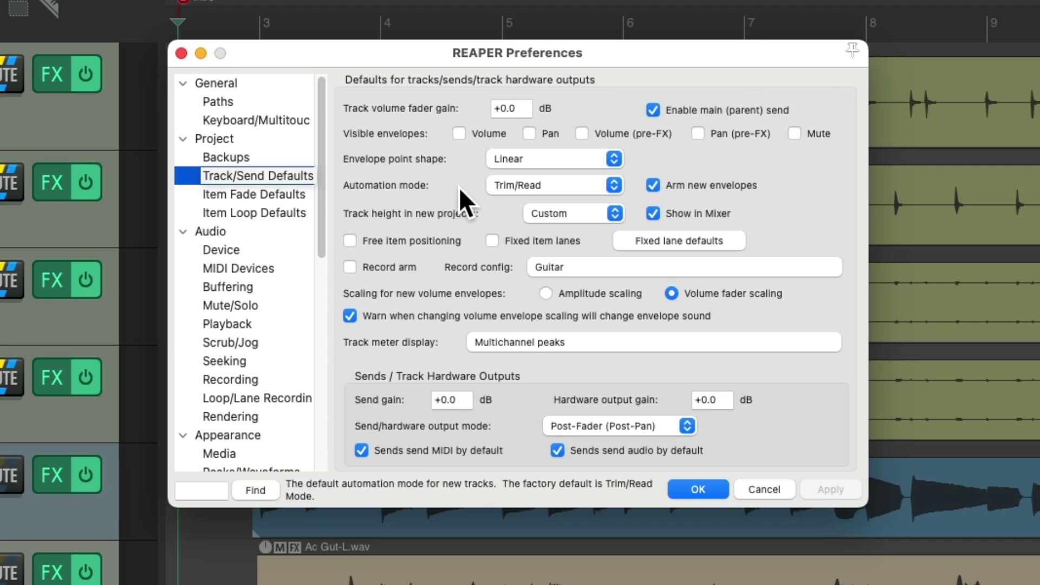
click(576, 334)
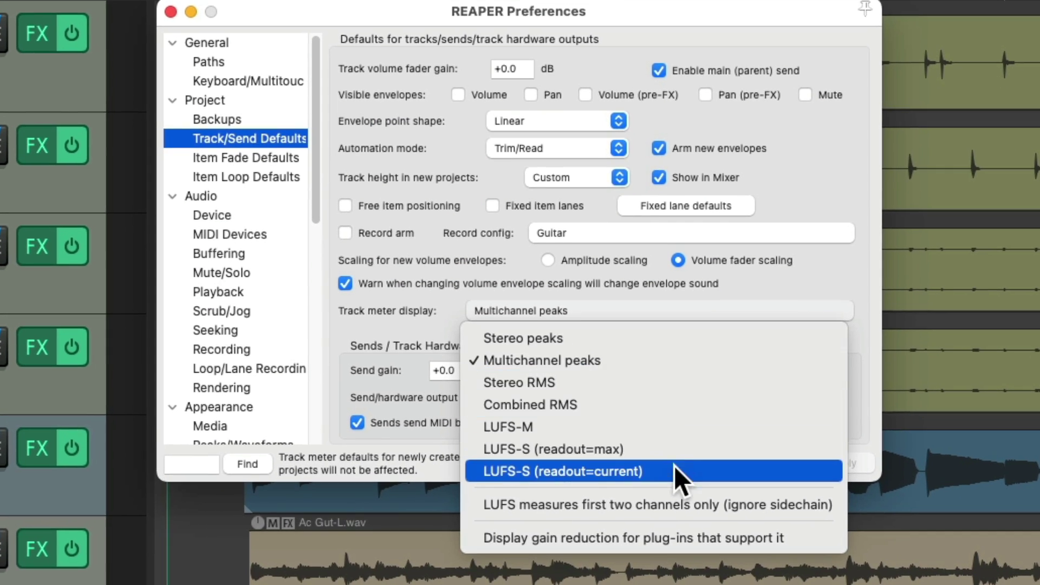
click(655, 542)
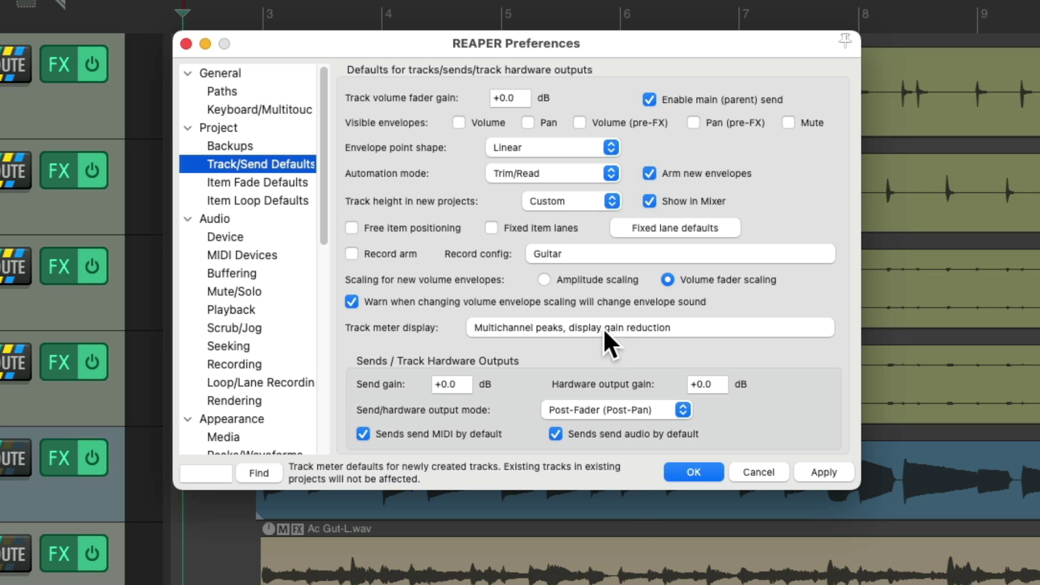
click(603, 328)
click(655, 532)
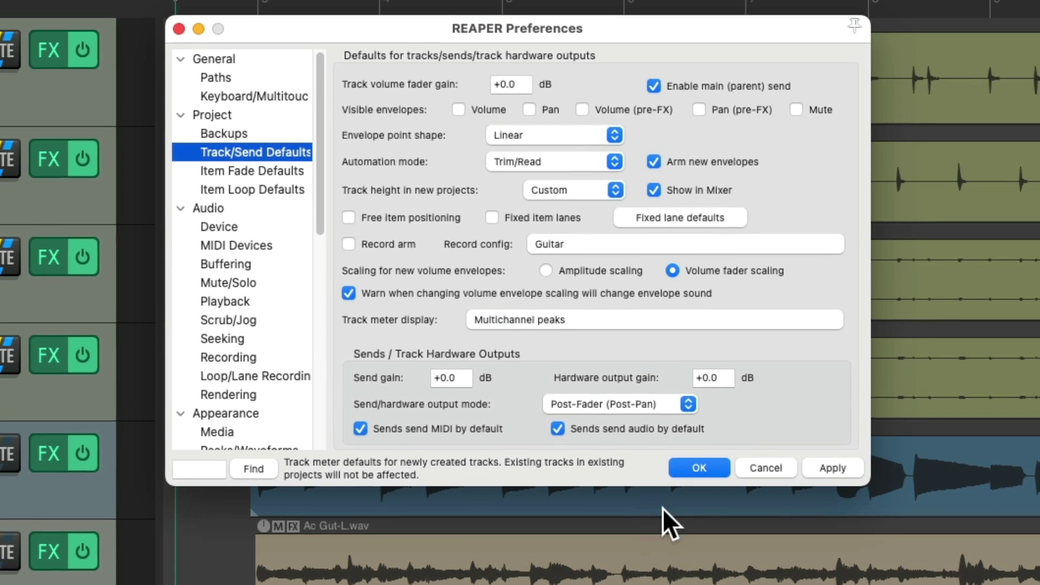
click(698, 465)
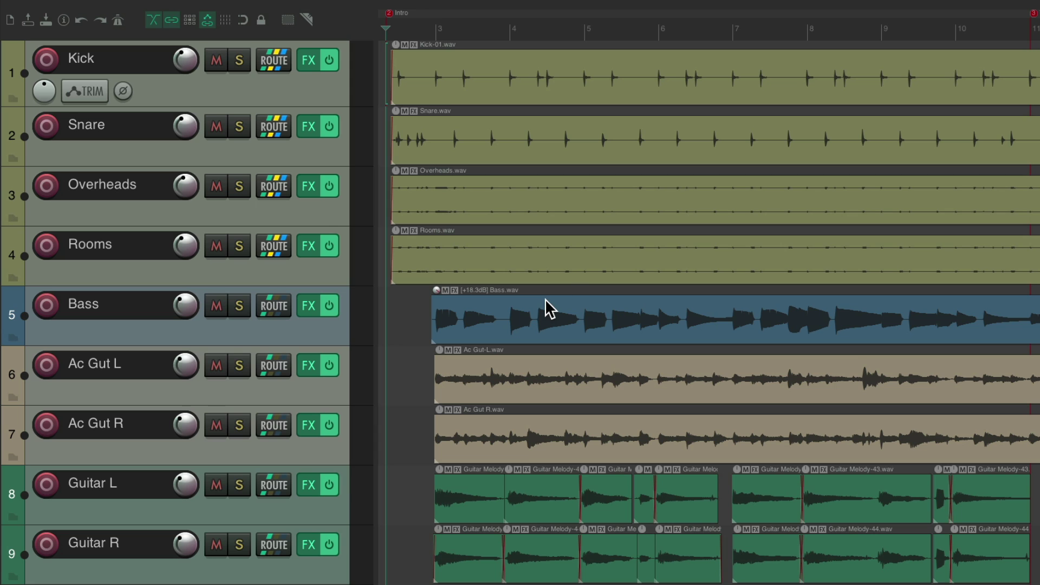
- After a brief play, toggle 'Track: Display gain reduction in track meters' again and replay to compare
key(space)
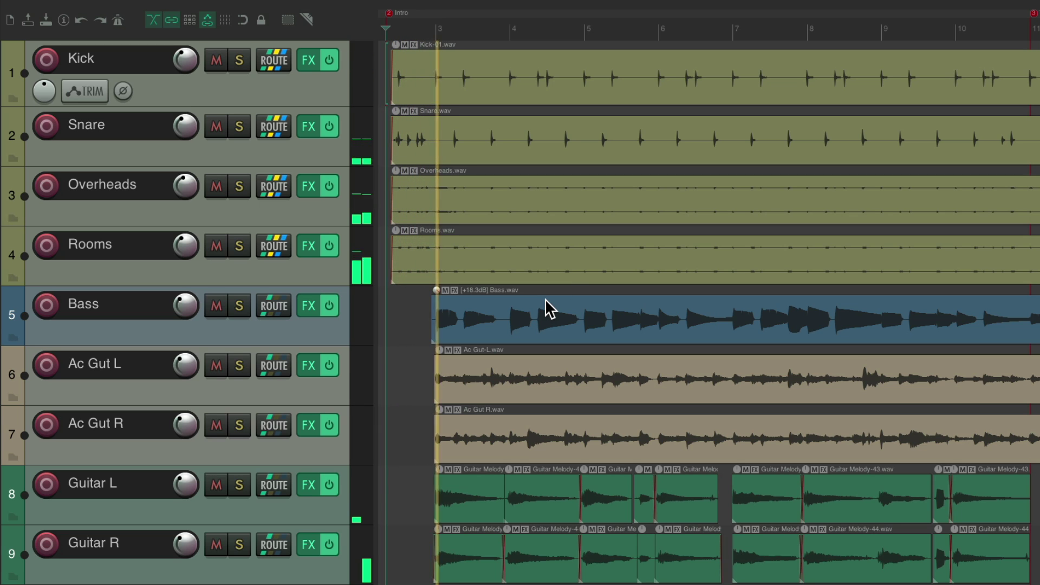
key(space)
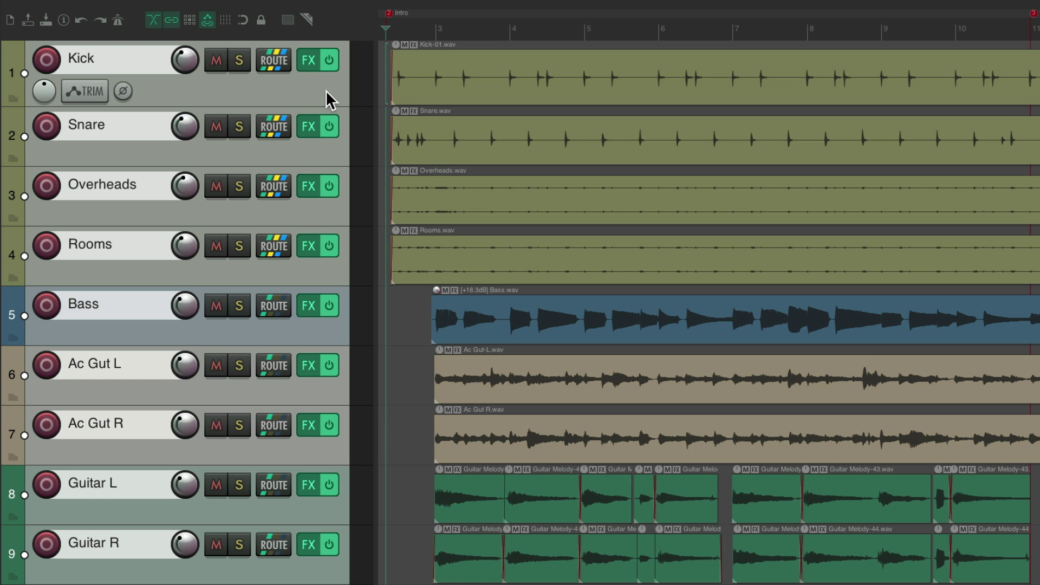
key(question)
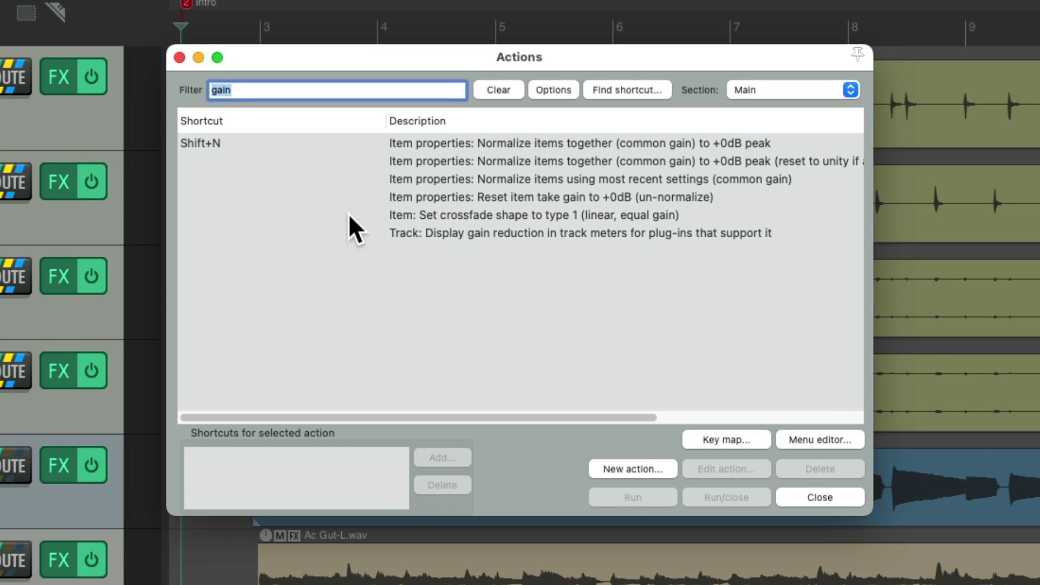
click(535, 155)
key(Escape)
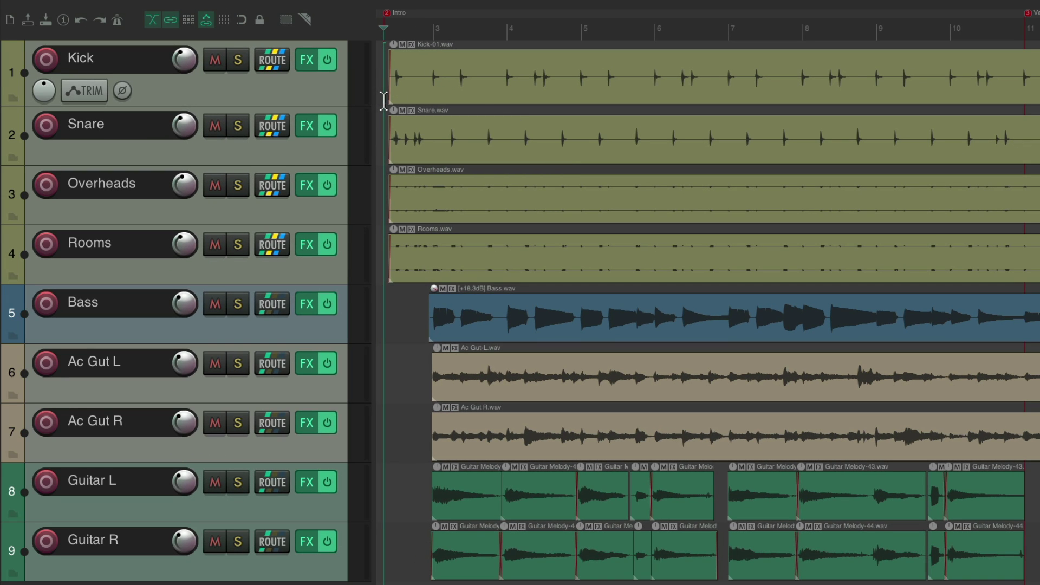
key(space)
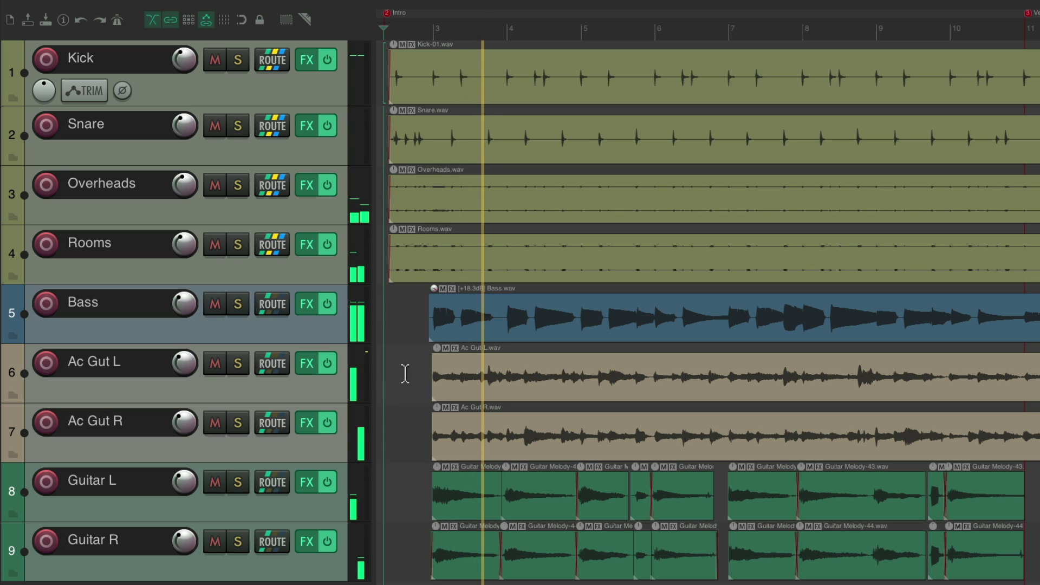
key(space)
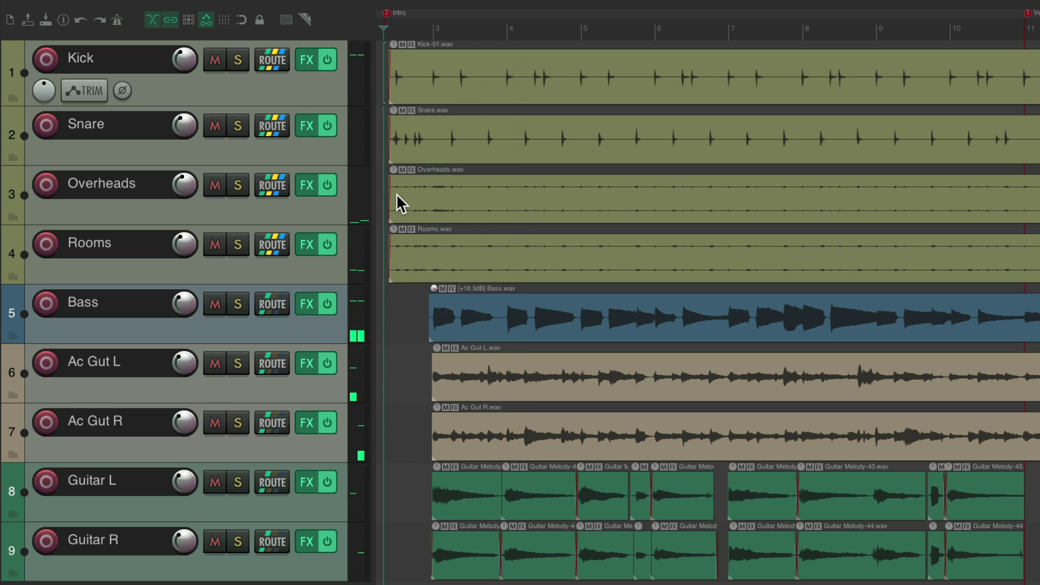
key(super+m)
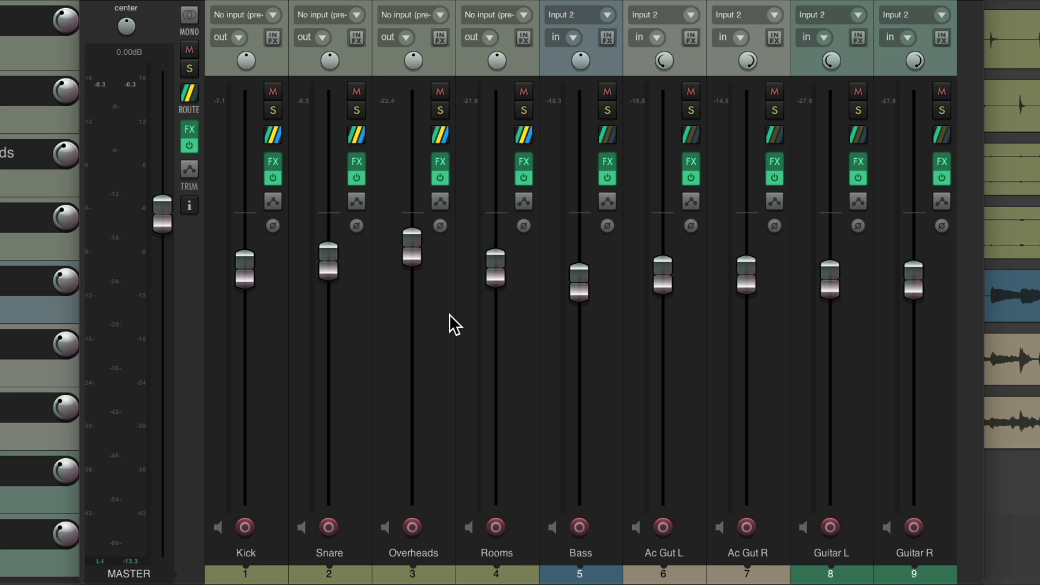
key(space)
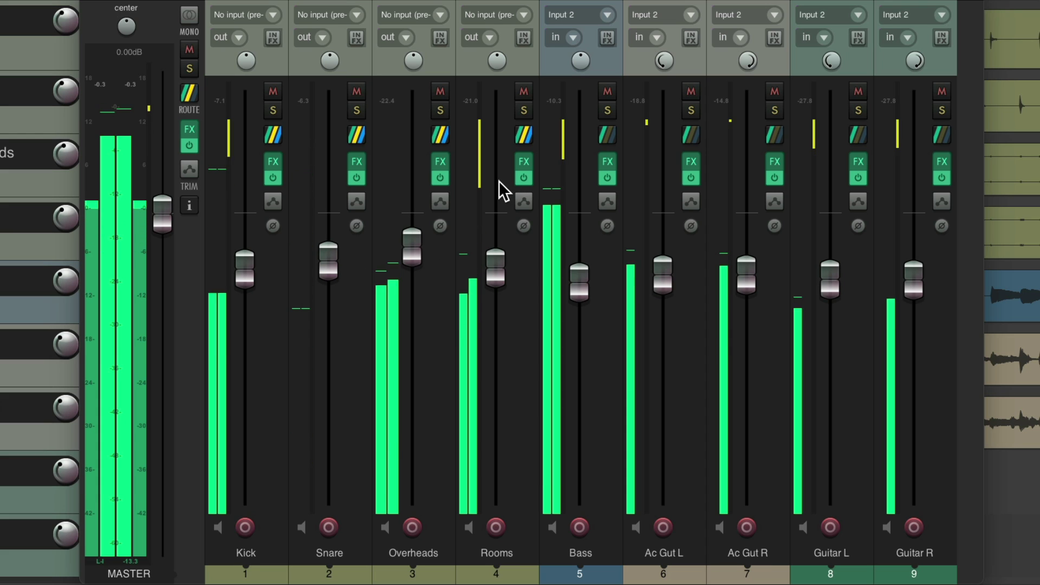